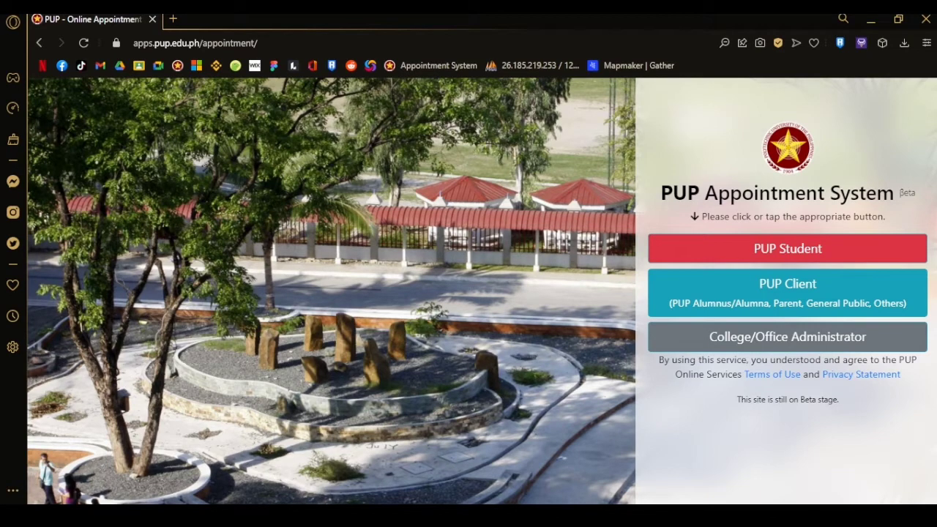
click(280, 38)
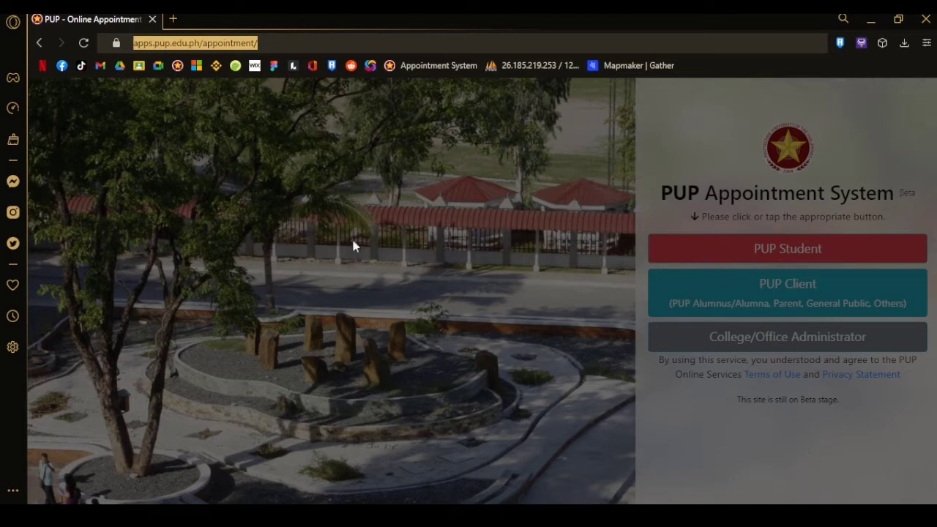
click(192, 43)
click(647, 221)
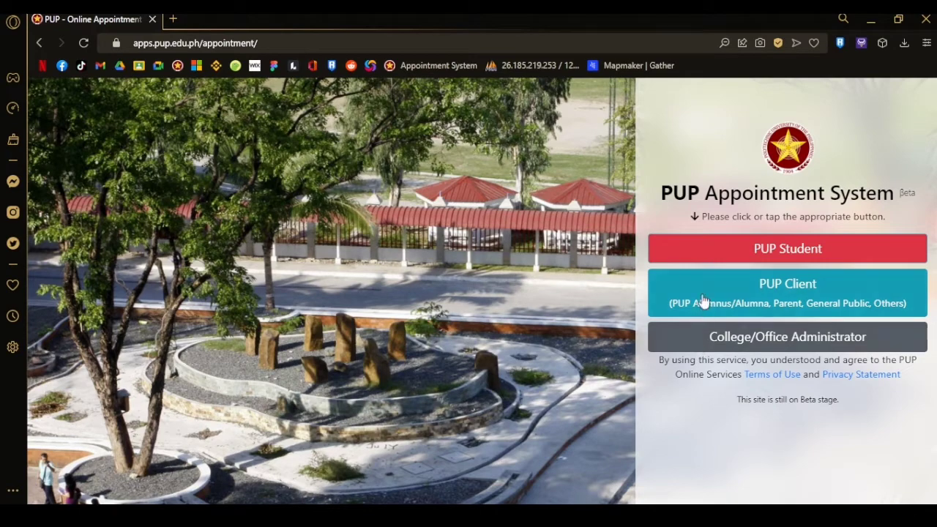
Step: Sign in to the PUP Appointment System as a PUP Student with the filled-in student credentials
click(709, 256)
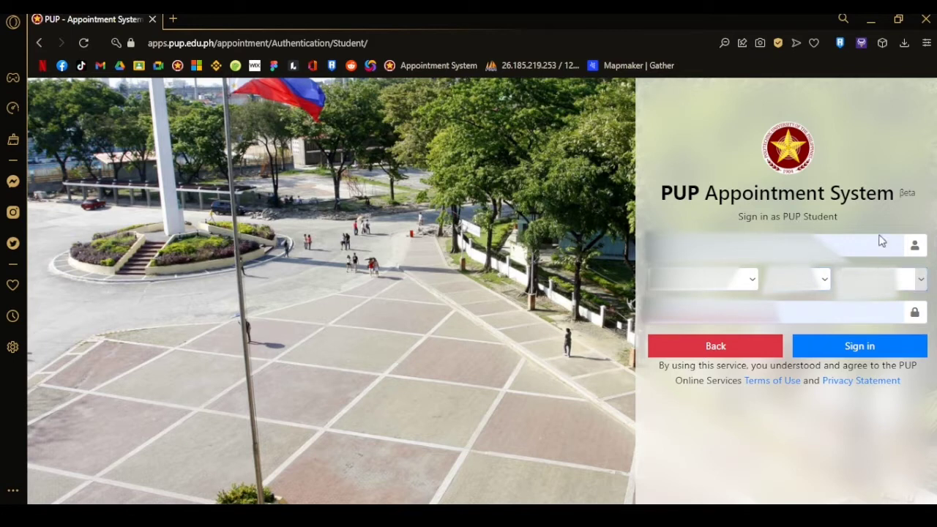
click(871, 354)
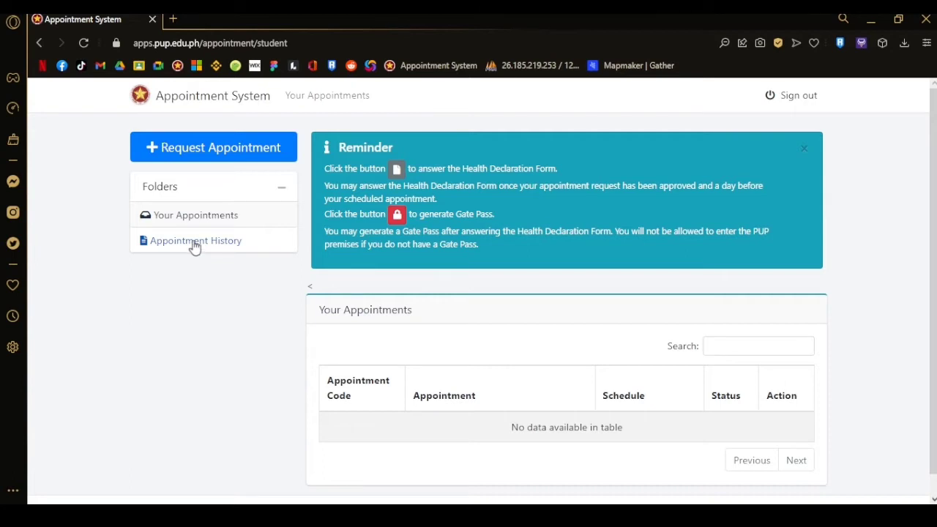
Step: Start a new appointment request of the type Avail PUP Services (ex. Pay Fees, Claim Documents, etc.) and proceed to its form
click(203, 149)
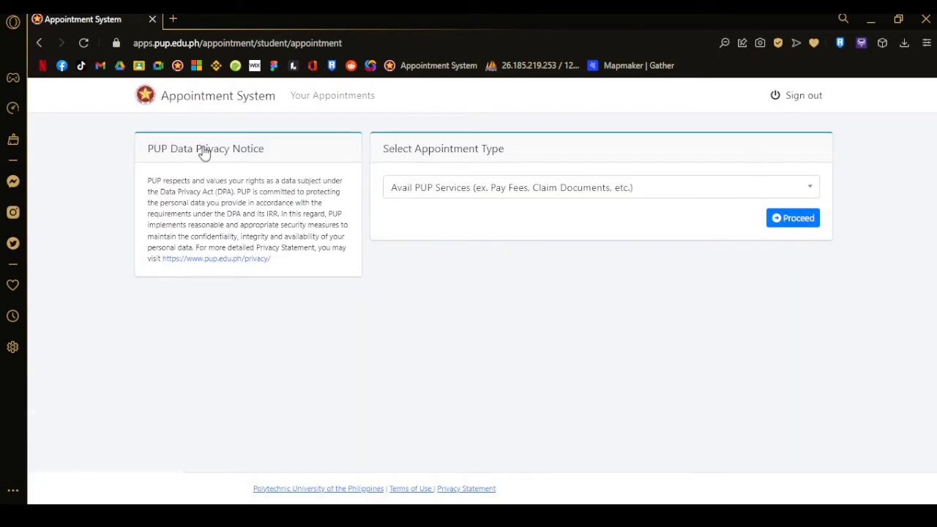
click(413, 189)
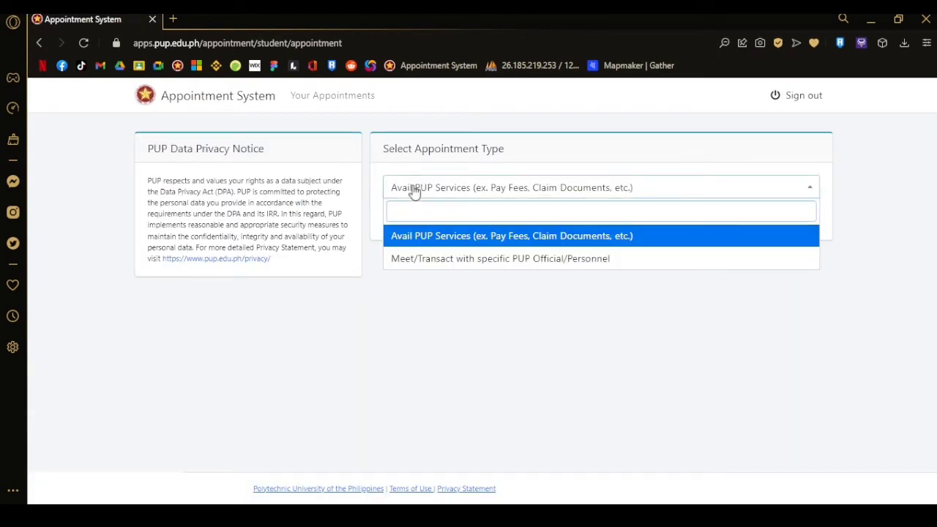
click(431, 241)
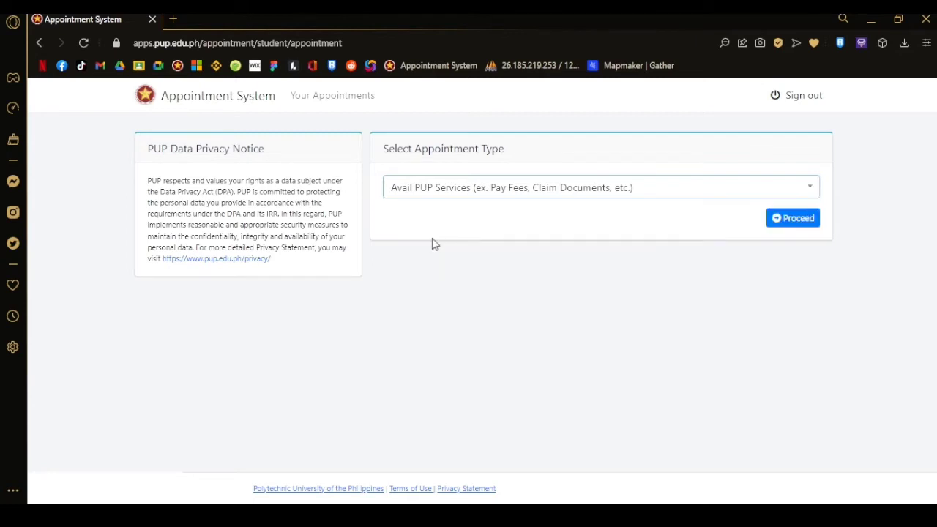
click(796, 220)
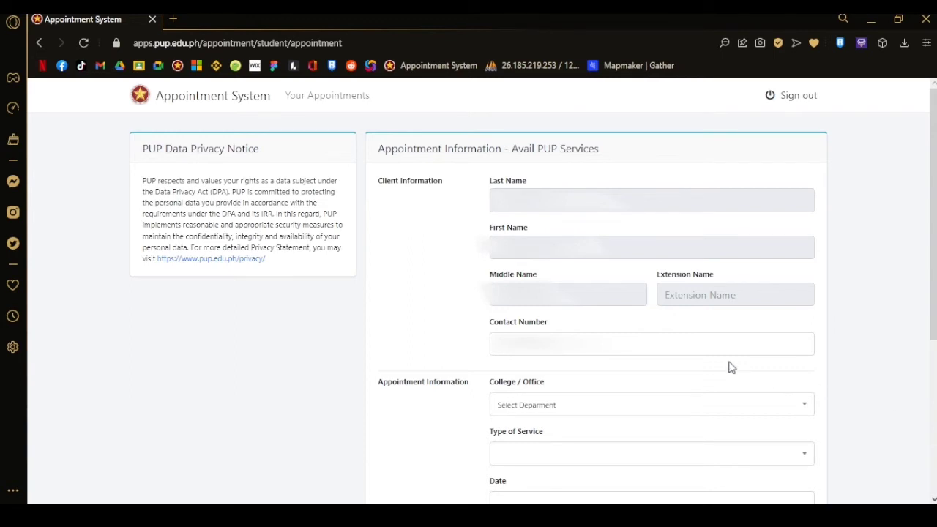
Step: Set the appointment's College / Office to ITech - Institute of Technology
scroll(729, 367, down, 1)
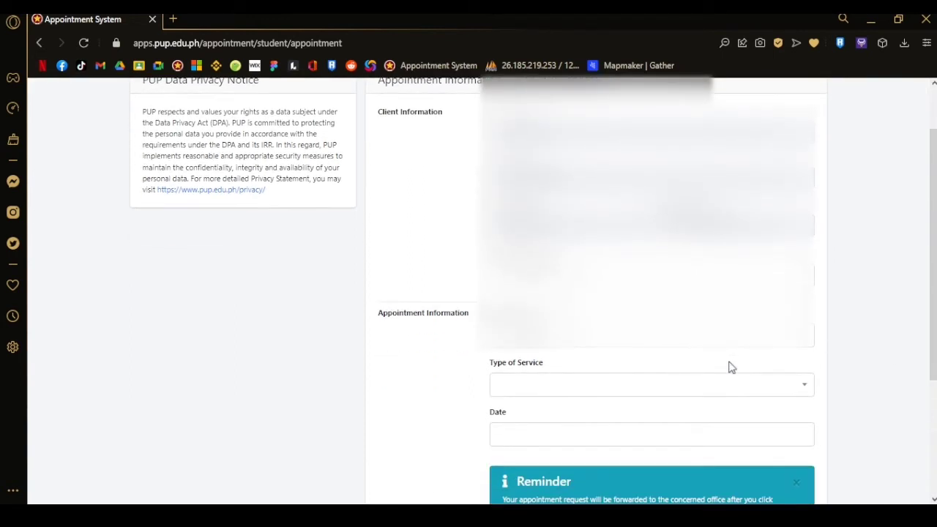
scroll(730, 367, down, 2)
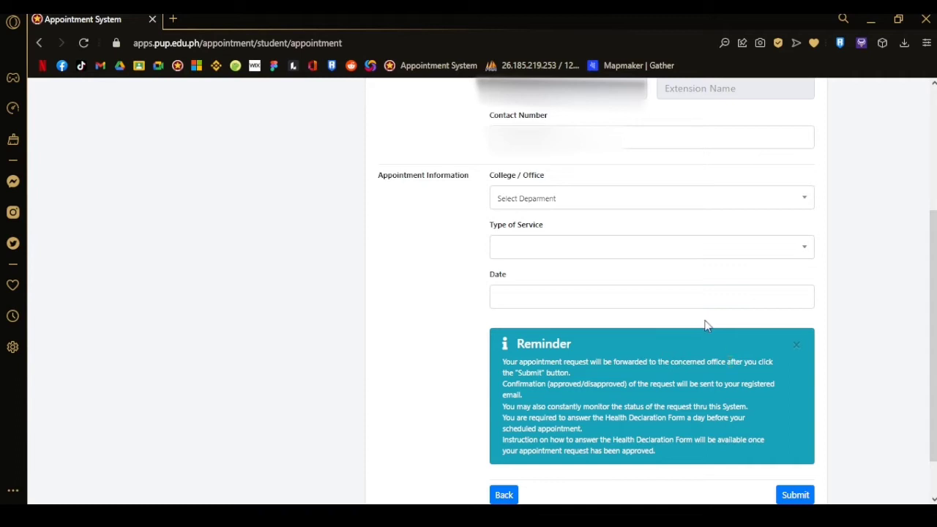
click(594, 195)
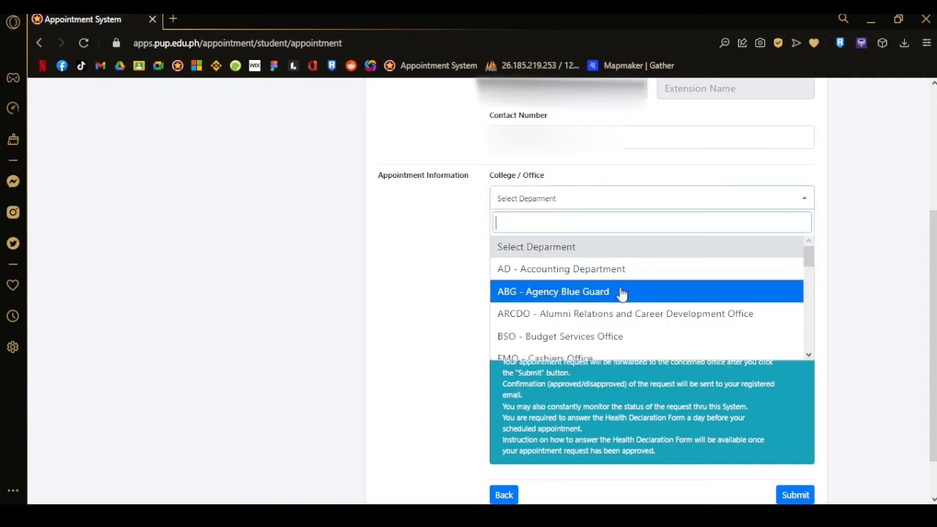
scroll(619, 292, down, 5)
scroll(621, 293, down, 6)
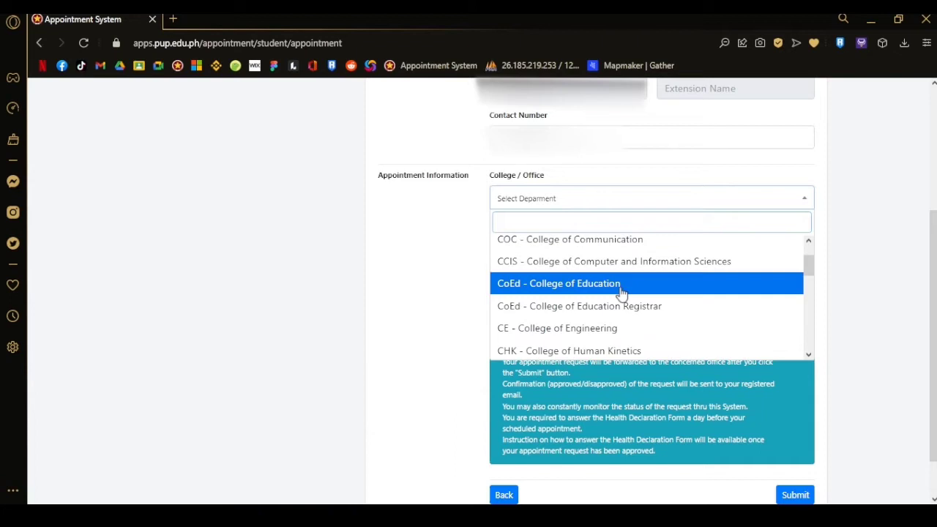
scroll(620, 292, down, 6)
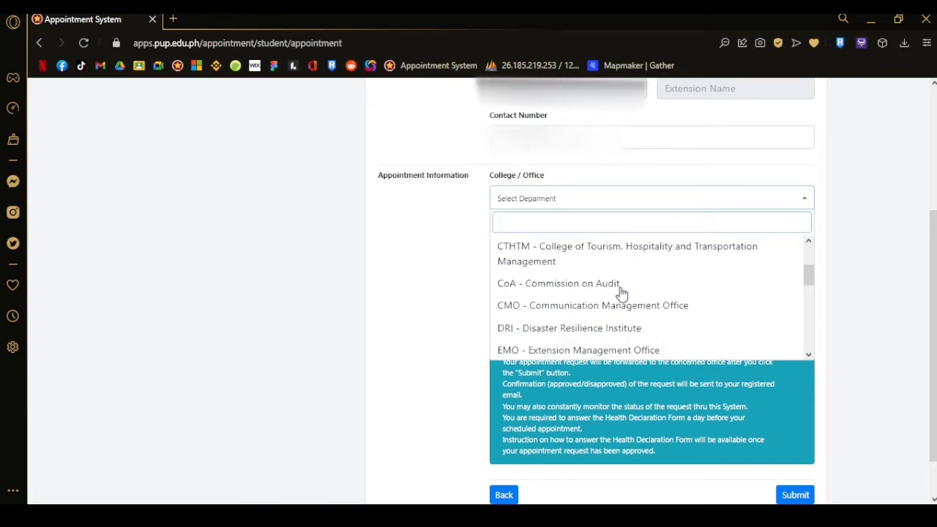
scroll(620, 293, down, 4)
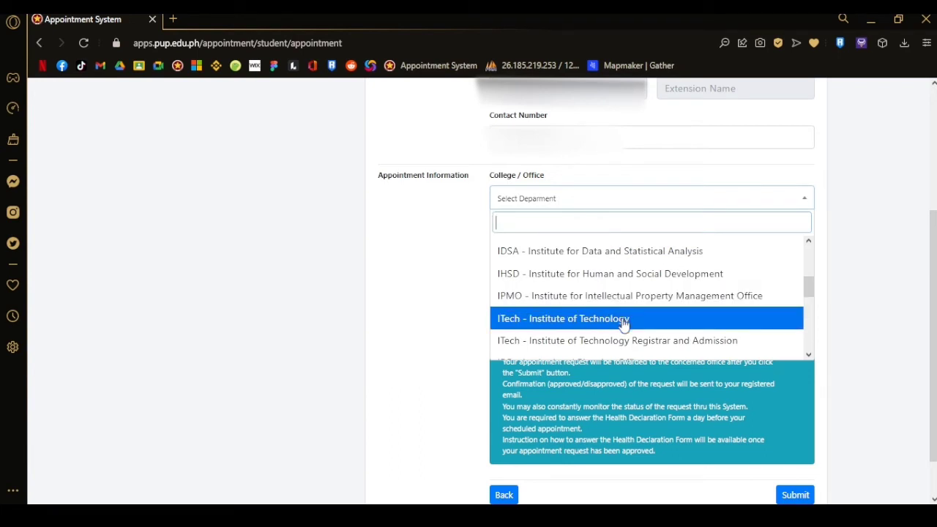
click(623, 322)
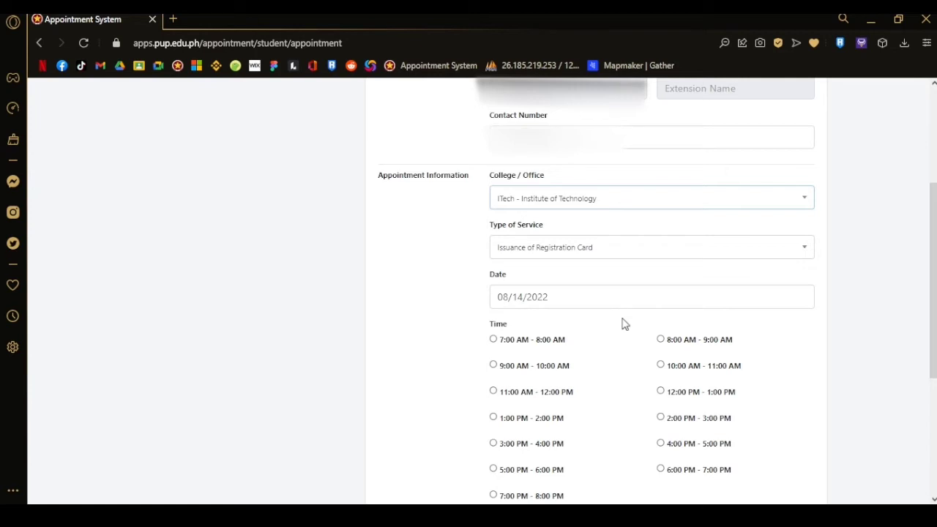
Step: Set the appointment's type of service to Processing of Application for Graduation SIS
click(595, 252)
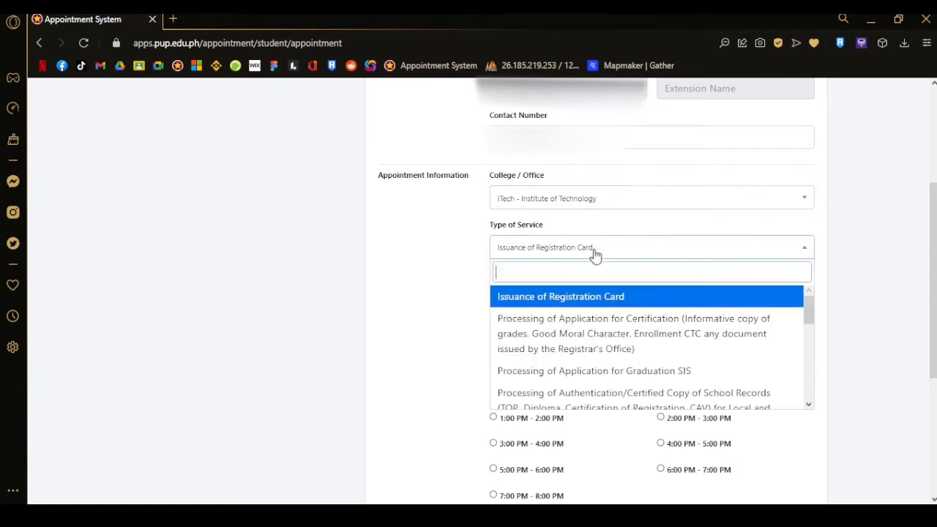
scroll(612, 350, down, 1)
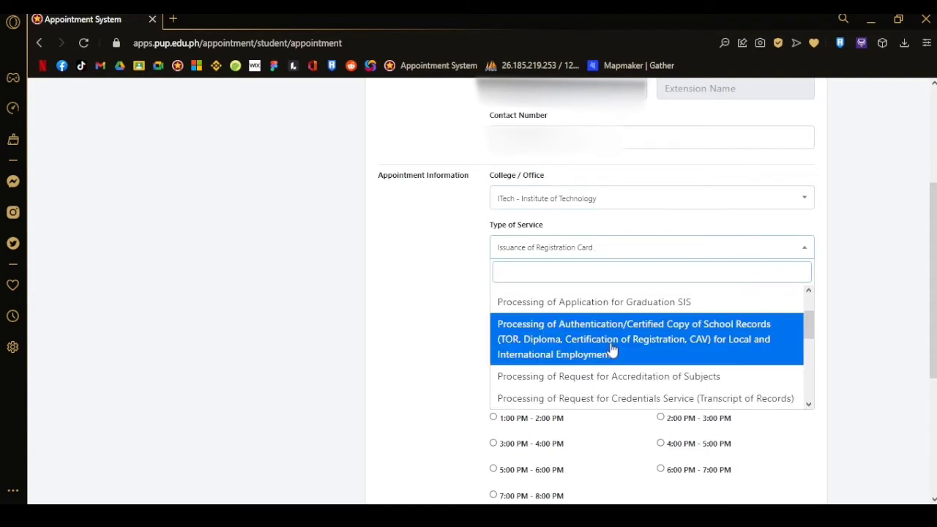
scroll(611, 350, down, 1)
scroll(612, 350, down, 1)
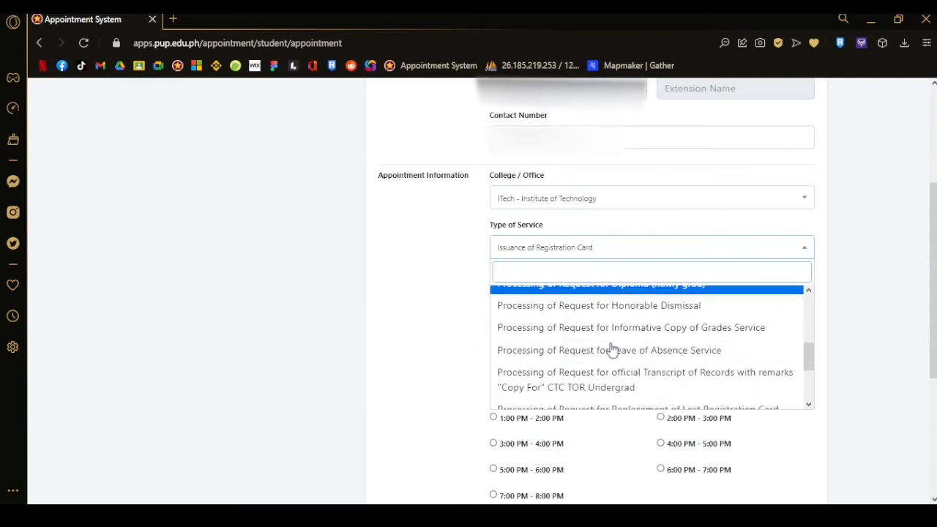
scroll(609, 349, down, 1)
scroll(805, 370, down, 1)
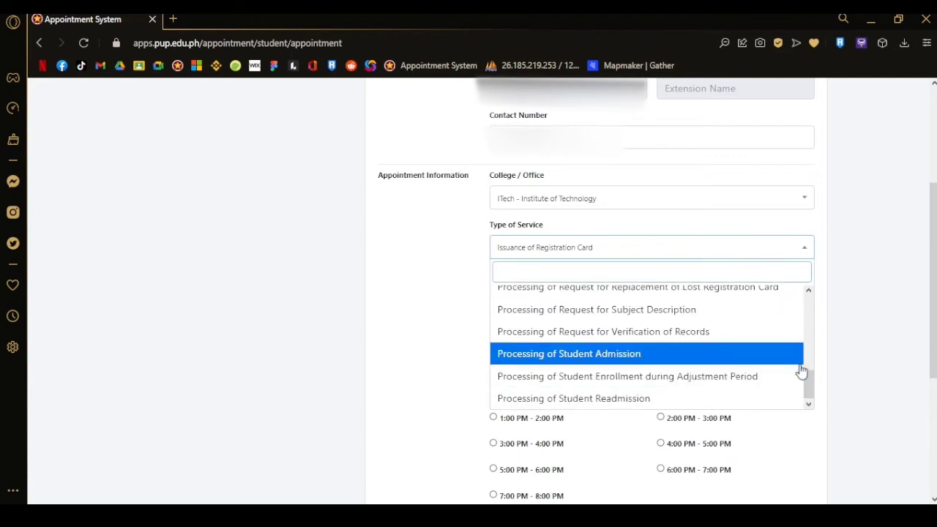
scroll(797, 374, up, 5)
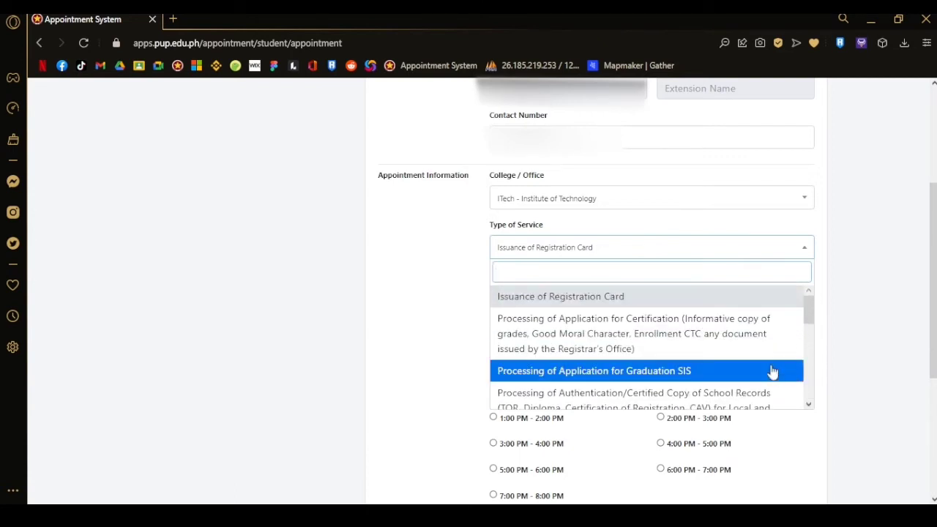
click(772, 371)
Step: Schedule the appointment for 08/15/2022 in the 11:00 AM - 12:00 PM time slot
scroll(814, 352, down, 1)
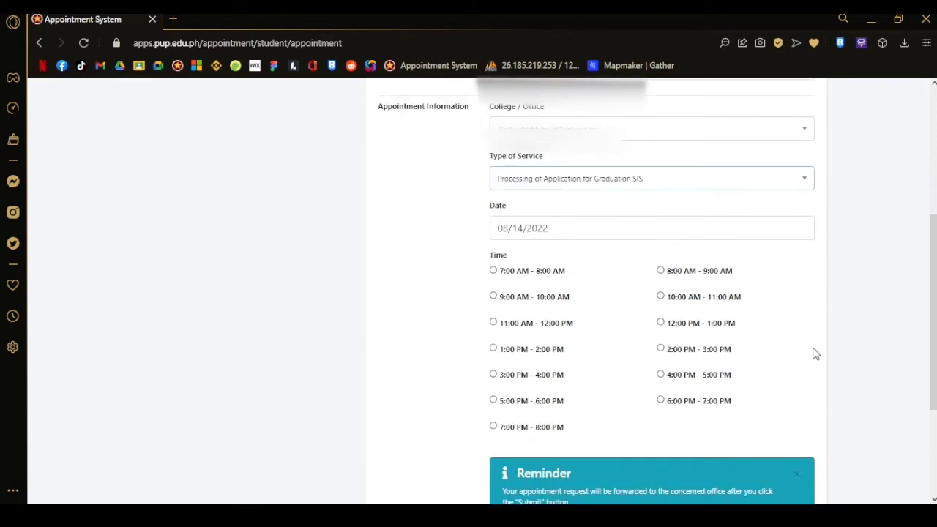
click(562, 228)
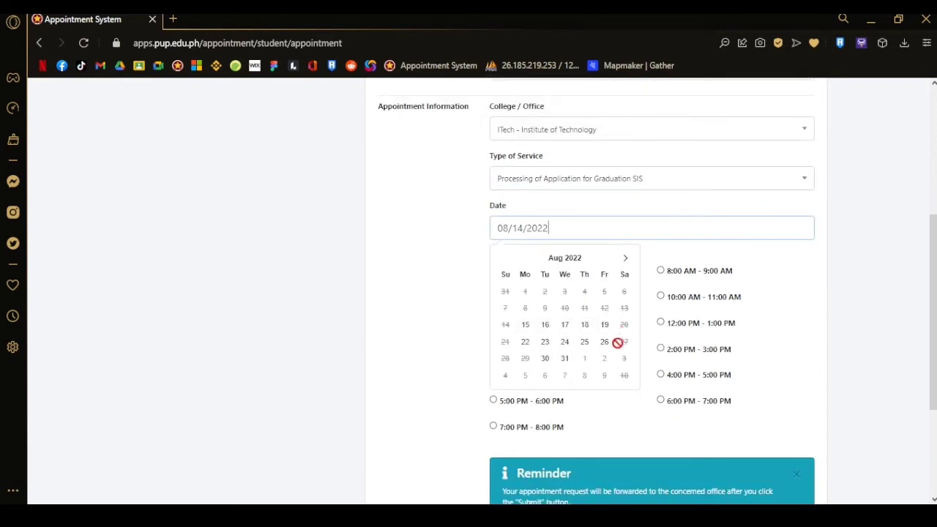
click(526, 326)
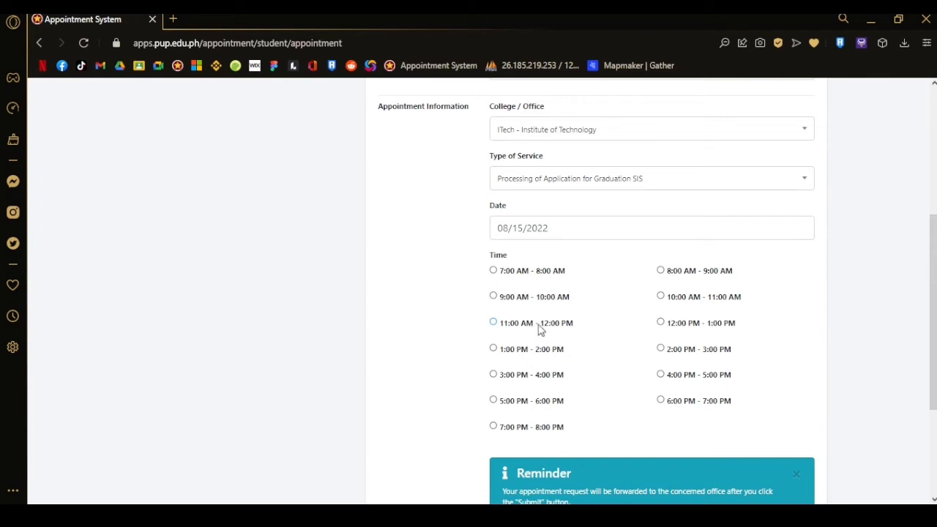
click(519, 329)
Step: Submit the completed appointment request and confirm the submission
scroll(527, 329, down, 3)
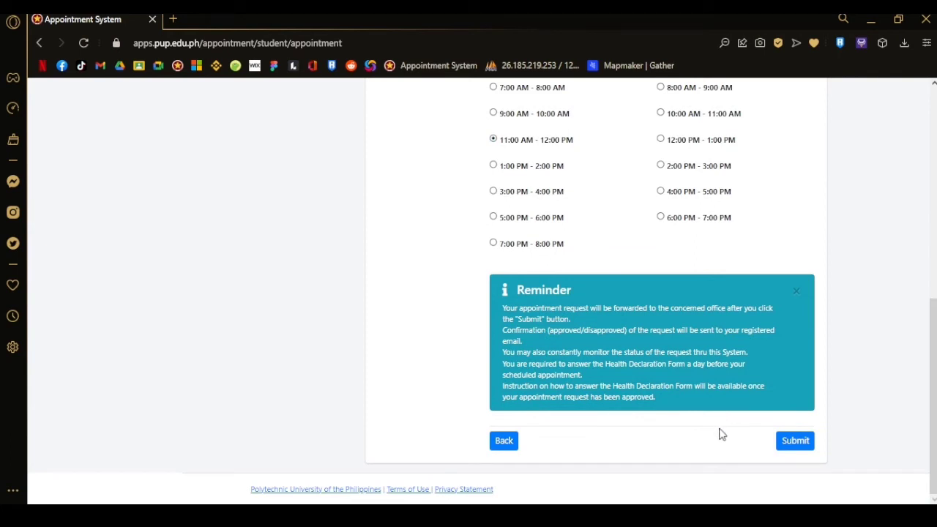
click(793, 441)
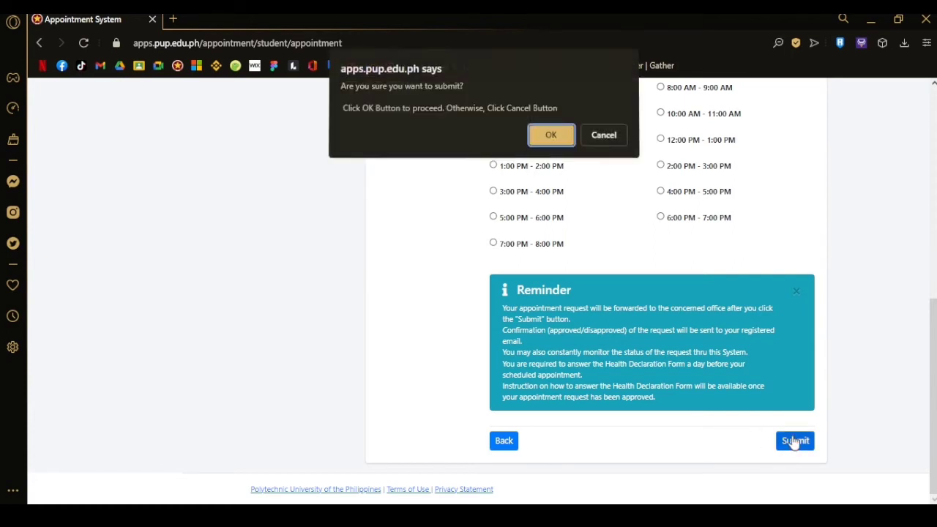
click(550, 138)
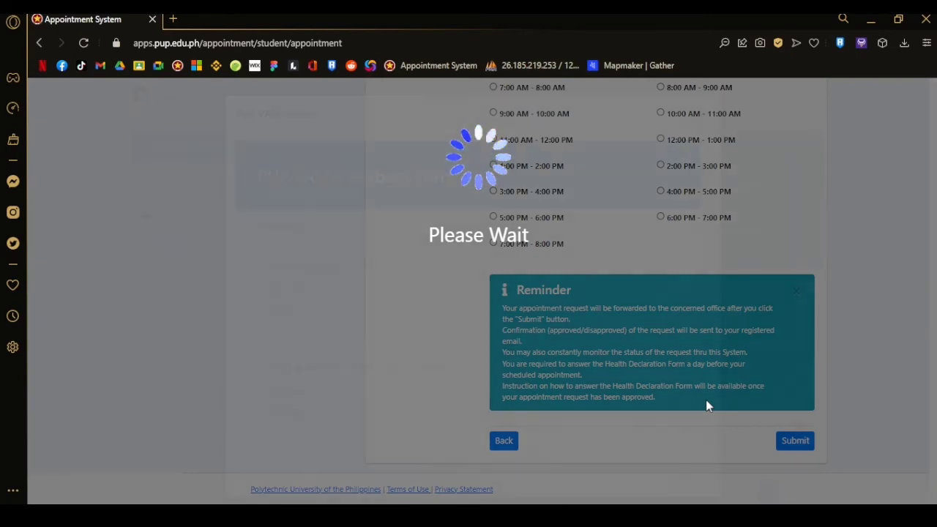
Step: Open the submitted graduation application appointment from the appointments list and review its details
scroll(849, 324, down, 1)
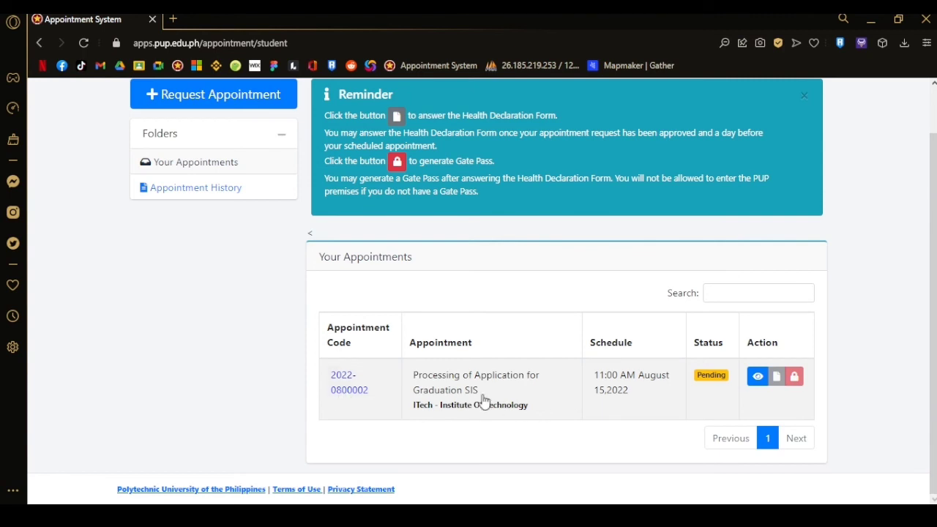
click(343, 388)
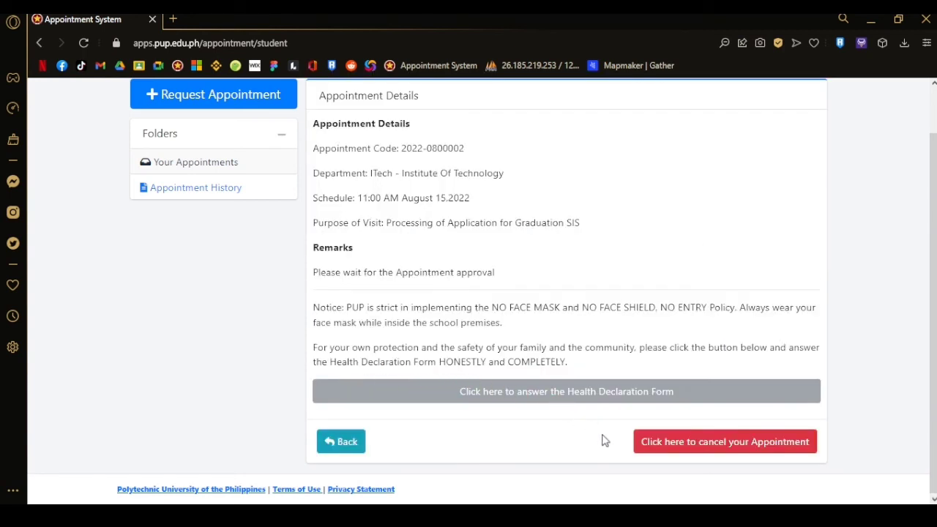
scroll(619, 441, up, 1)
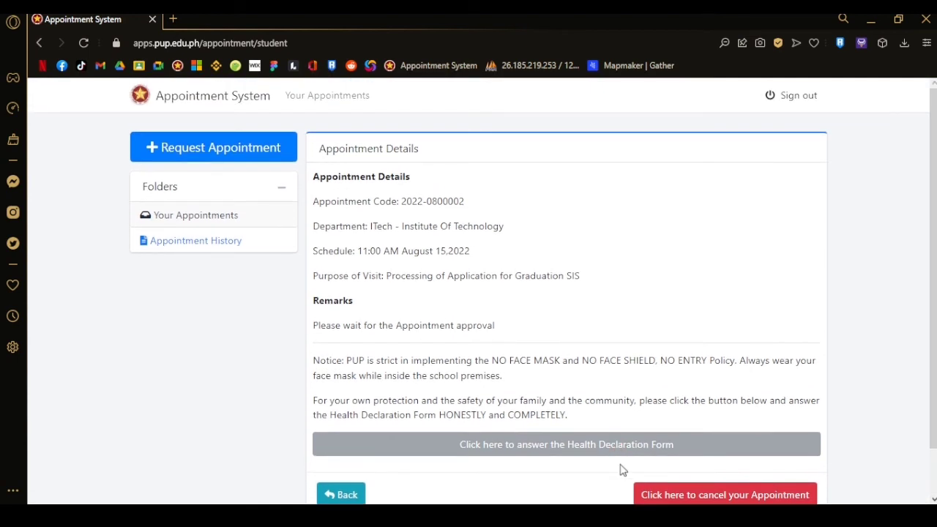